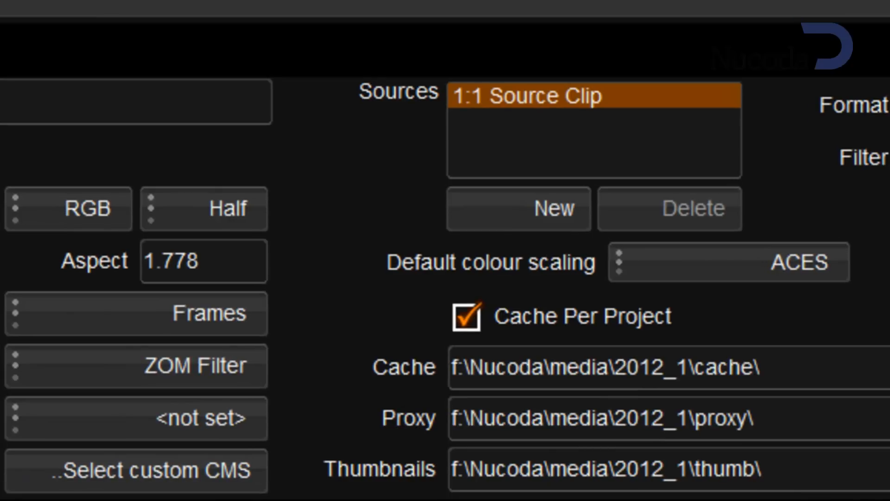
# Step: Check the ACES project's bit depth options, keep Half, and review the CMS settings of its ACES, sRGB and 709 output formats
pyautogui.click(162, 223)
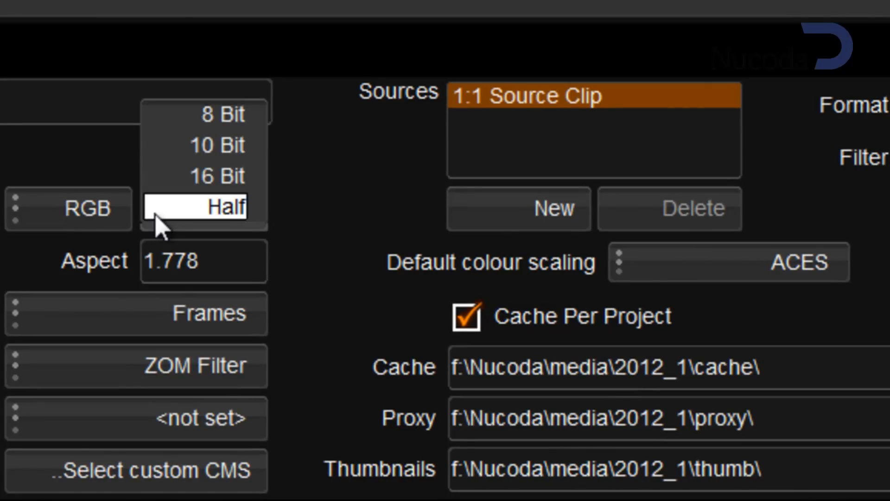
pyautogui.click(158, 213)
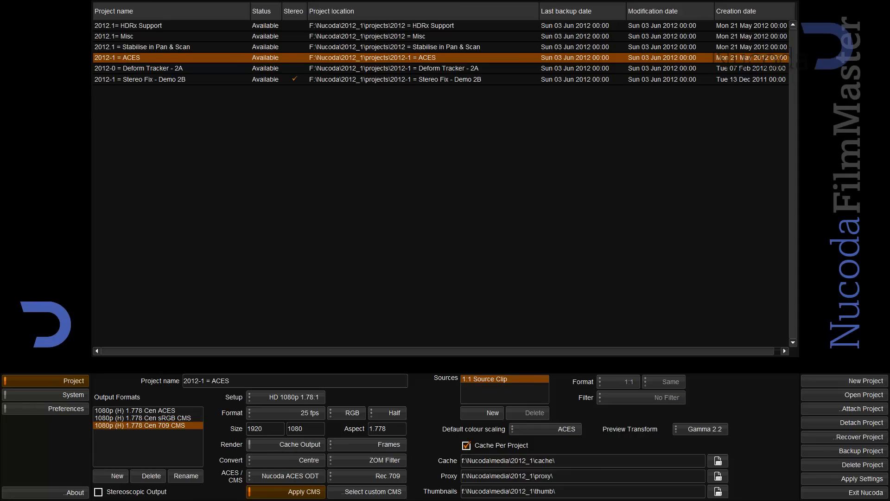
pyautogui.click(97, 410)
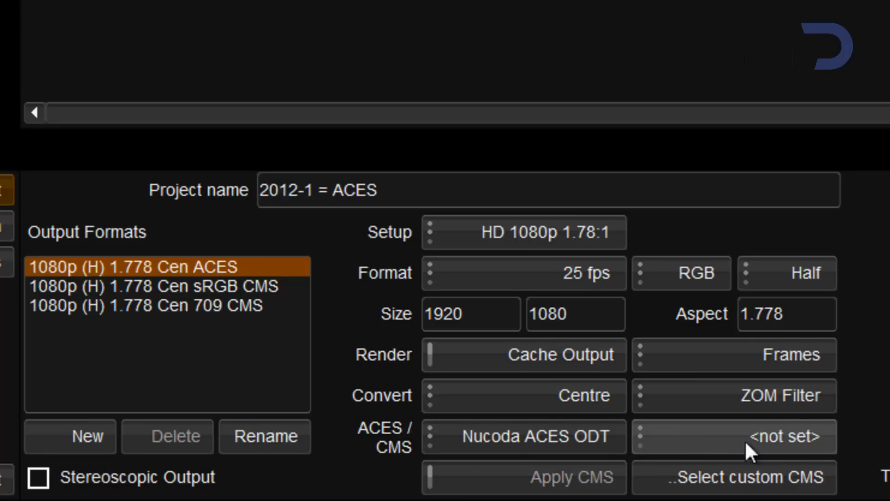
pyautogui.click(226, 287)
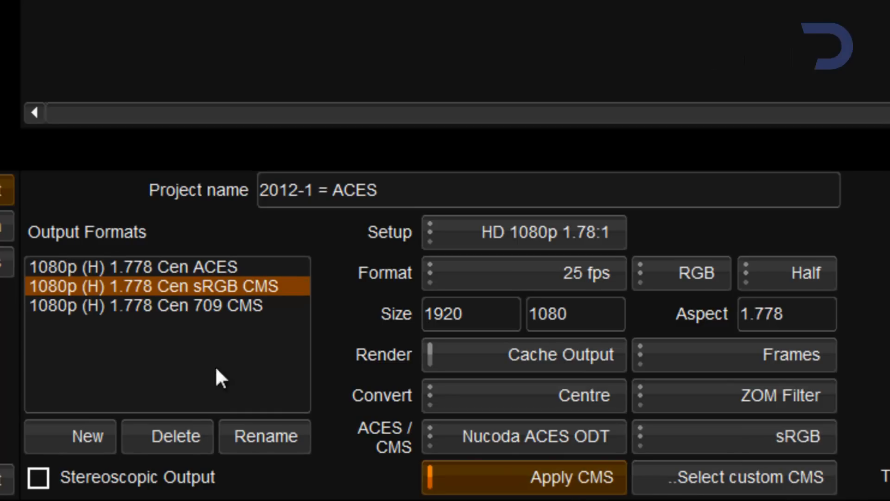
pyautogui.click(190, 310)
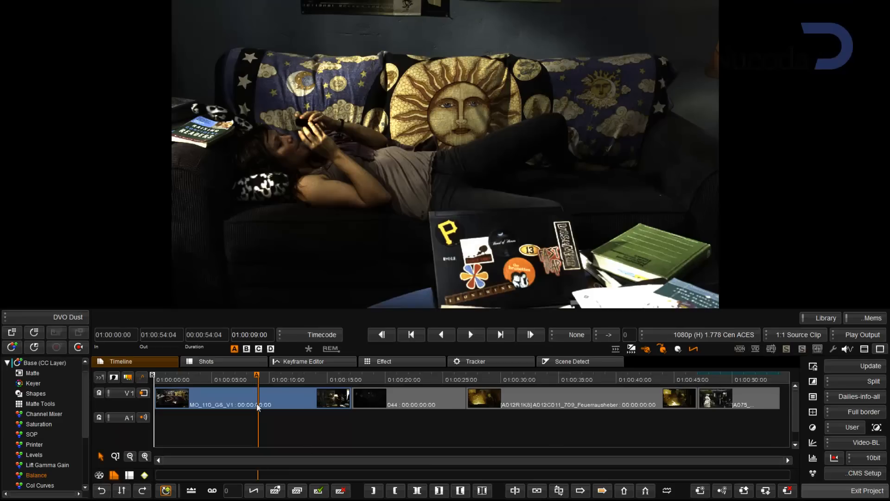
# Step: Scrub through the timeline clips and set the active output format to 1080p (H) 1.778 Cen sRGB CMS
pyautogui.click(406, 377)
pyautogui.click(569, 379)
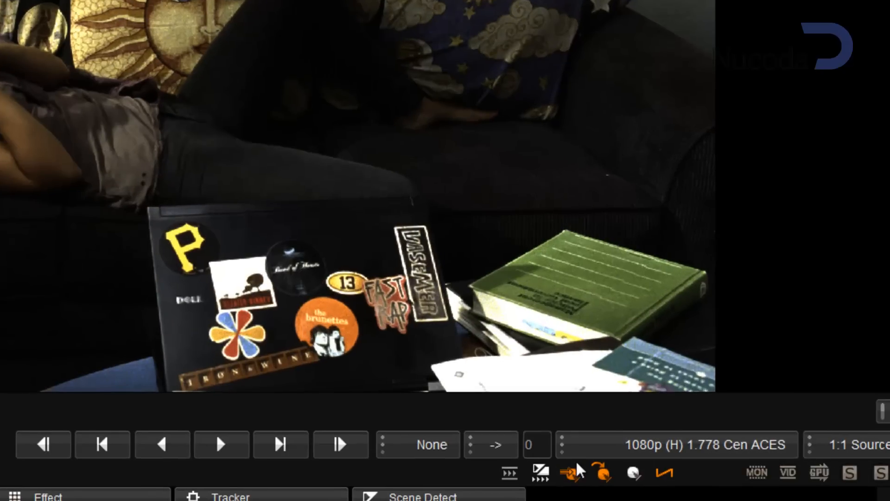
pyautogui.click(647, 336)
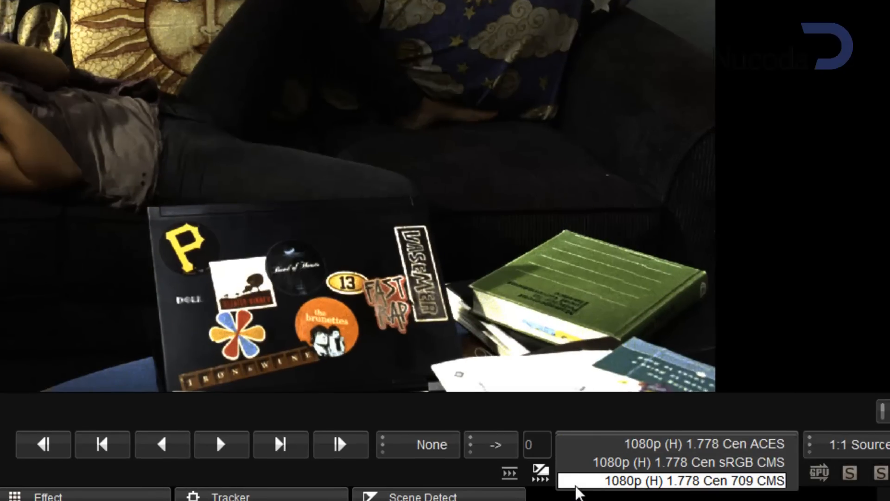
pyautogui.click(580, 462)
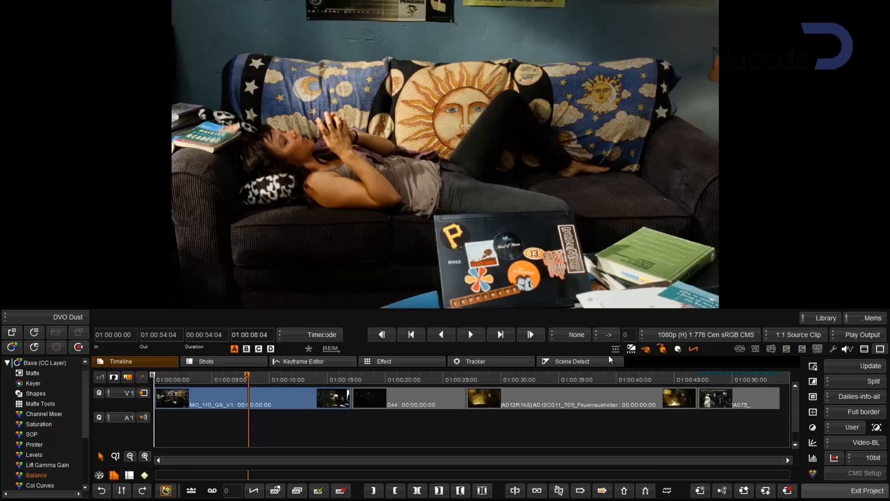
# Step: Examine the file format, colour and IDT properties of the library clips MO_110_GS_V1 and 044
pyautogui.press('Tab')
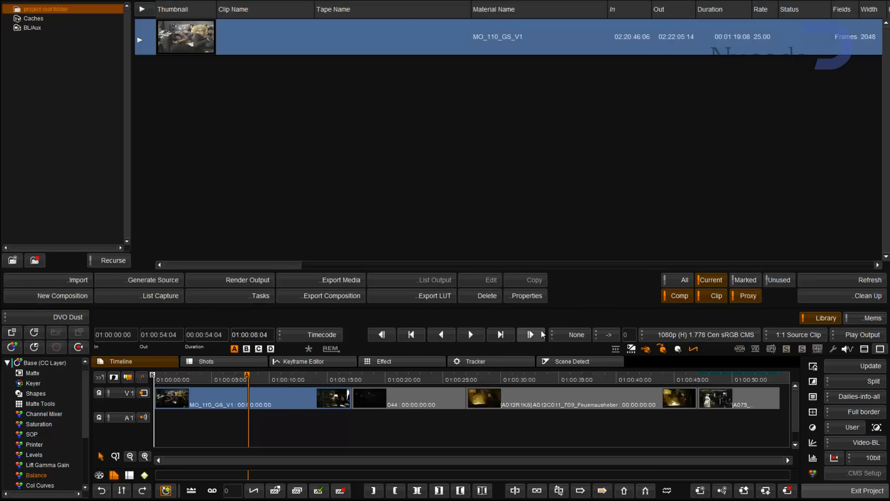
pyautogui.click(527, 294)
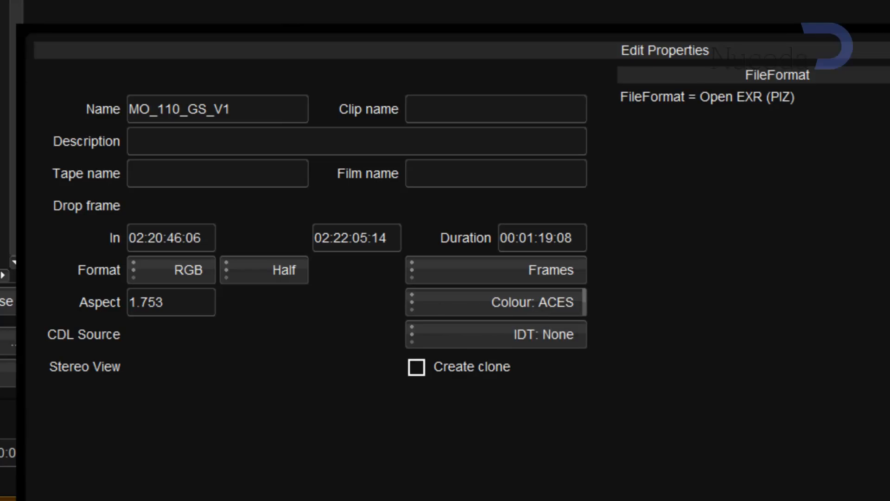
pyautogui.press('Escape')
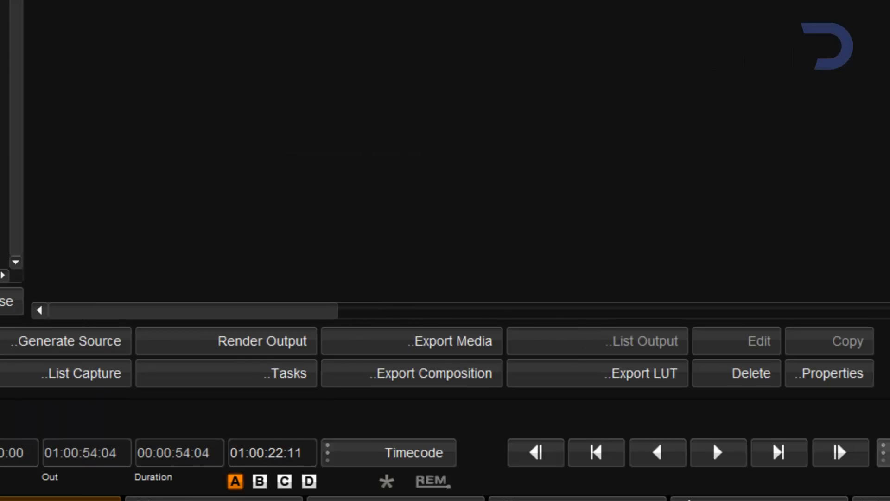
pyautogui.click(834, 373)
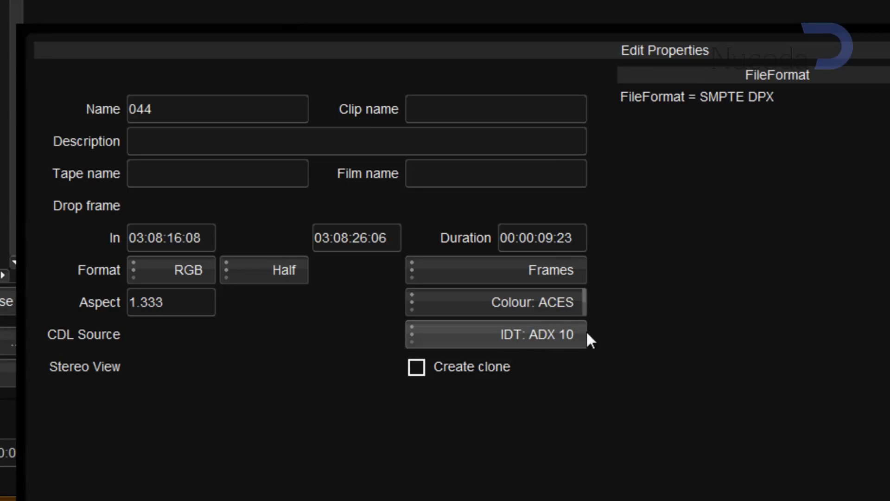
pyautogui.click(757, 385)
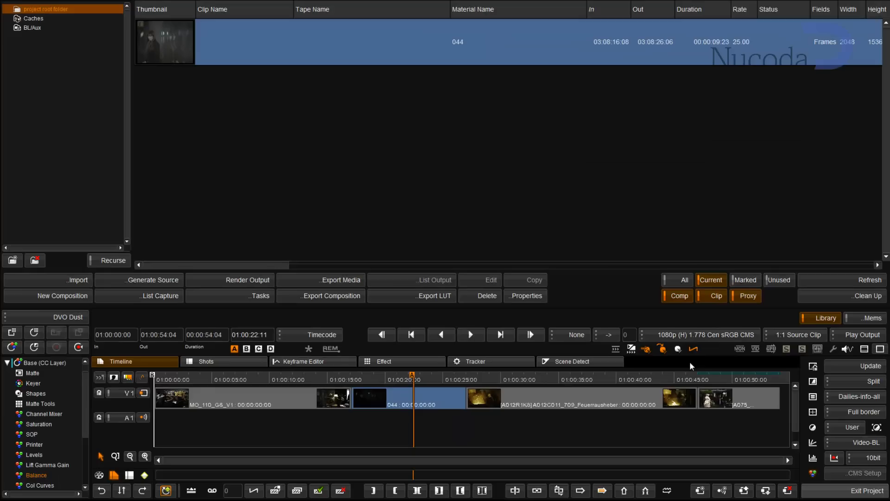
# Step: Move to the A012C011_709_Feuerrausheber clip, view its image, and examine its colour and IDT properties
pyautogui.moveTo(515, 379); pyautogui.dragTo(580, 387)
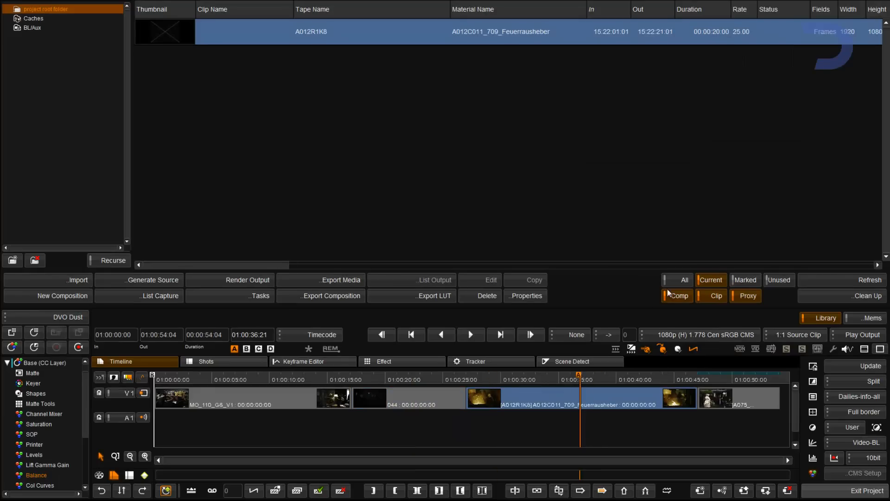
pyautogui.click(817, 318)
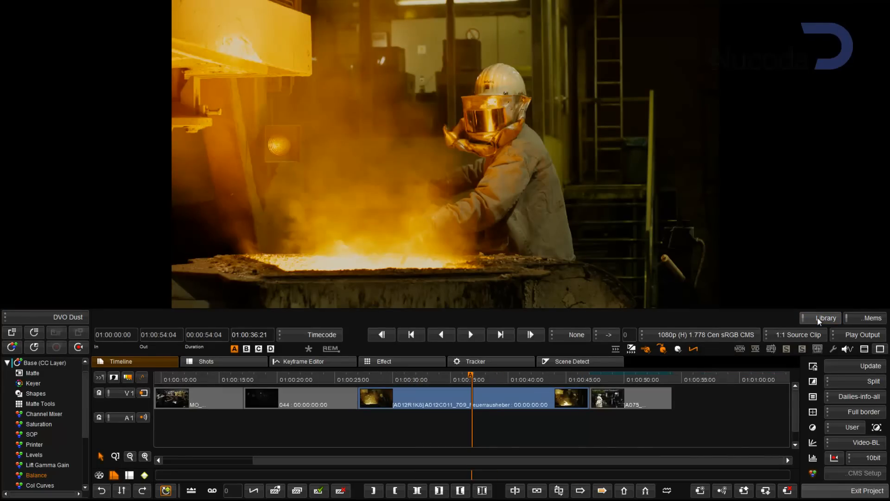
pyautogui.click(817, 318)
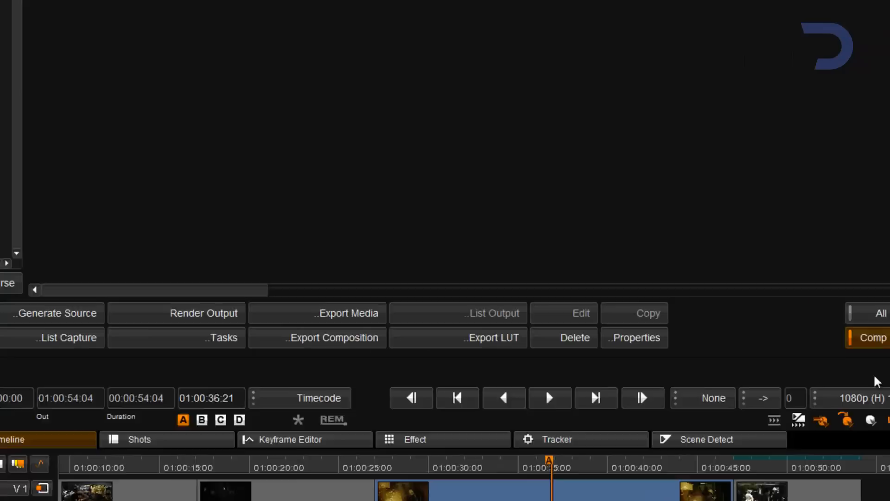
pyautogui.click(538, 304)
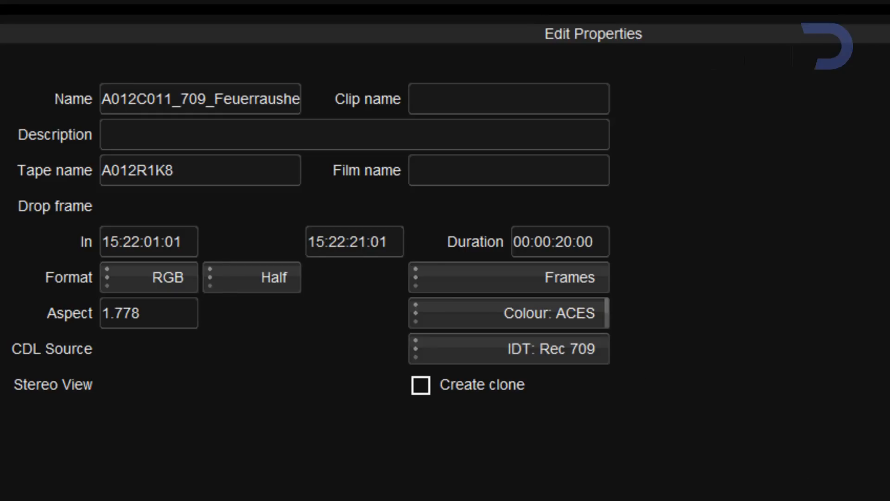
pyautogui.click(722, 400)
# Step: Move to the A075_C002_0708B5 clip and examine its colour, IDT and R3D decoding properties
pyautogui.moveTo(690, 421); pyautogui.dragTo(716, 423)
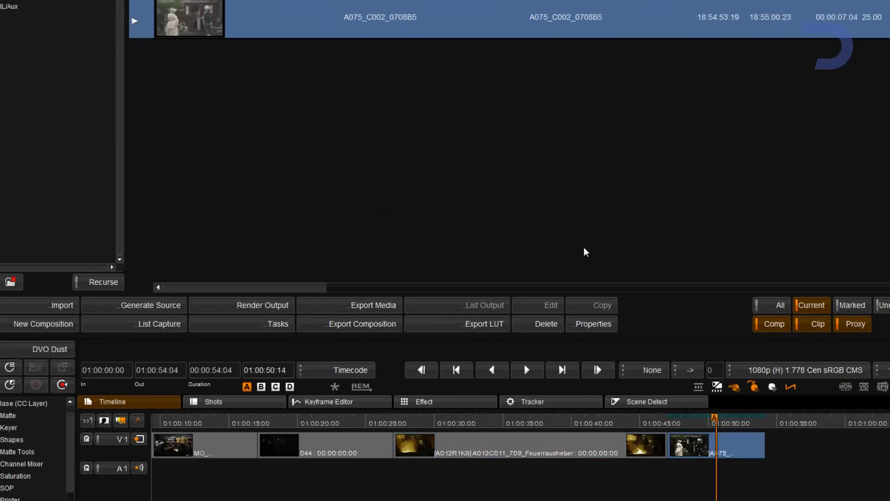
pyautogui.click(581, 324)
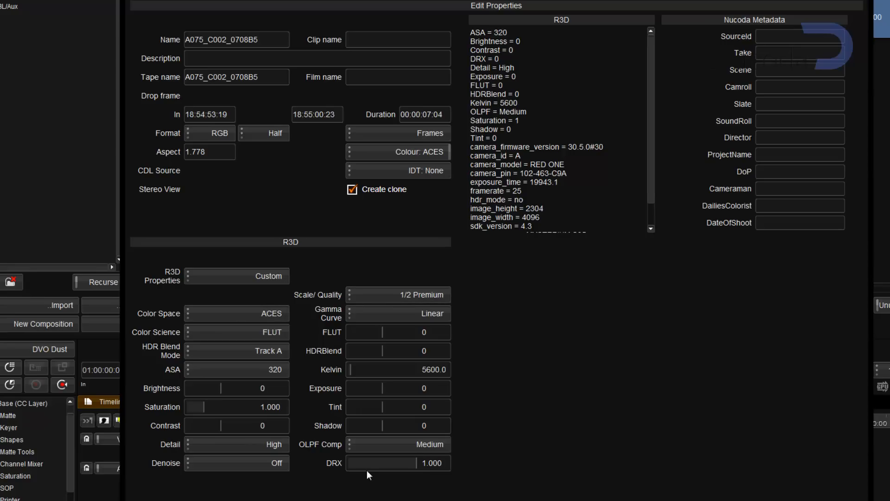
pyautogui.press('Escape')
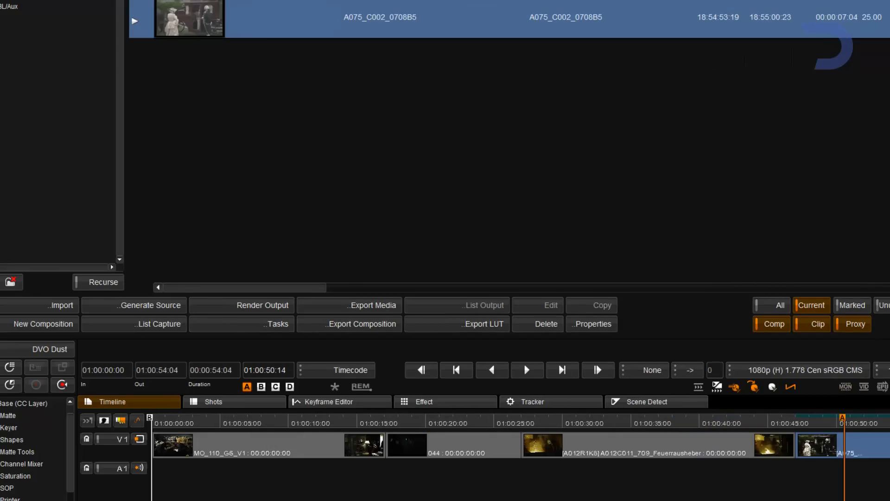
# Step: Return to the MO_110_GS_V1 clip on the timeline and set the active output format to 1080p (H) 1.778 Cen ACES
pyautogui.moveTo(265, 422); pyautogui.dragTo(277, 420)
pyautogui.moveTo(448, 420); pyautogui.dragTo(392, 419)
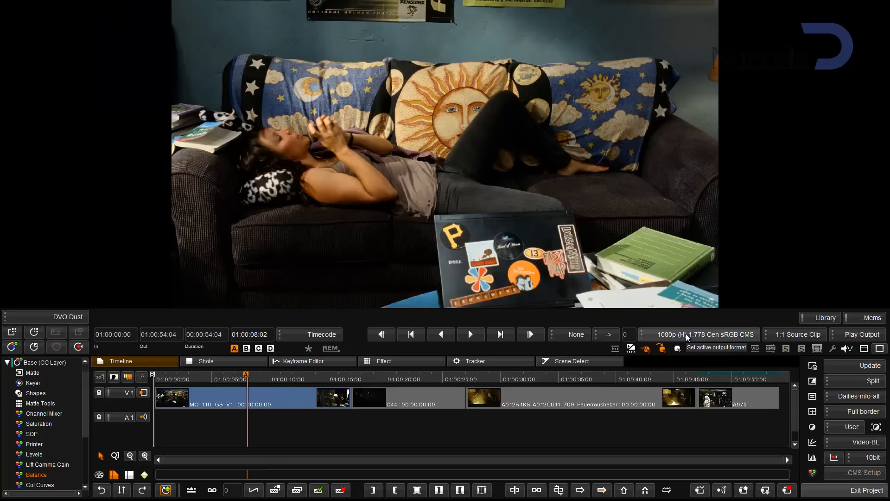
pyautogui.click(687, 335)
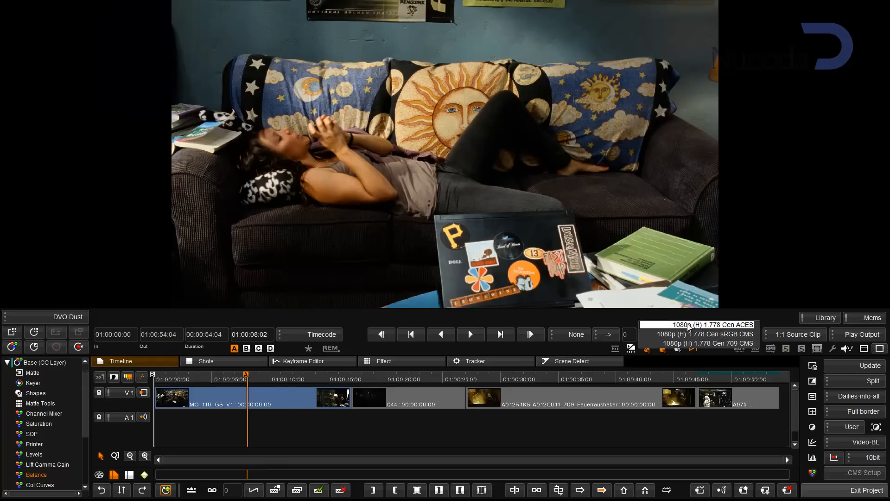
pyautogui.click(689, 325)
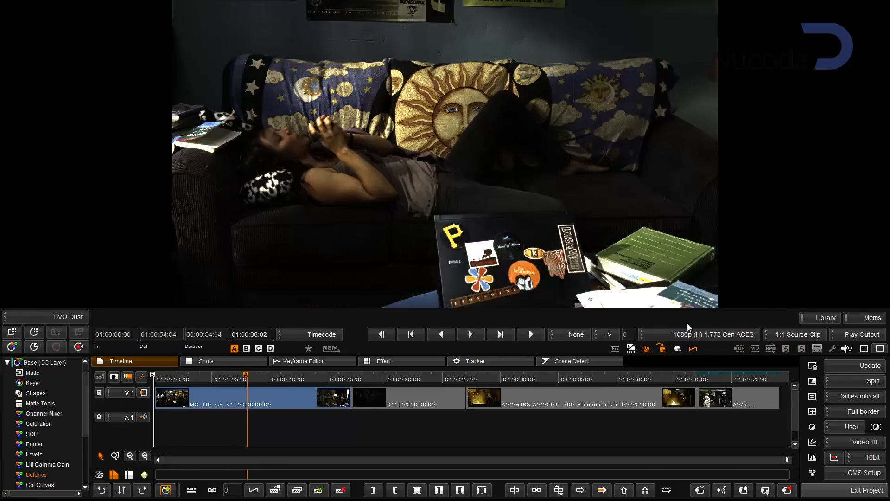
# Step: Review the media export options for EXR files, including SMPTE 2065 ACES, and close the export settings without exporting
pyautogui.click(818, 318)
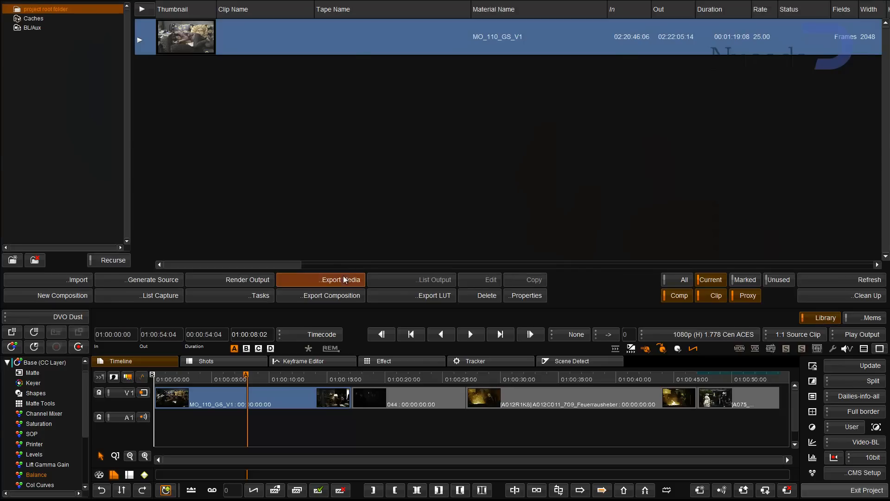
pyautogui.click(343, 275)
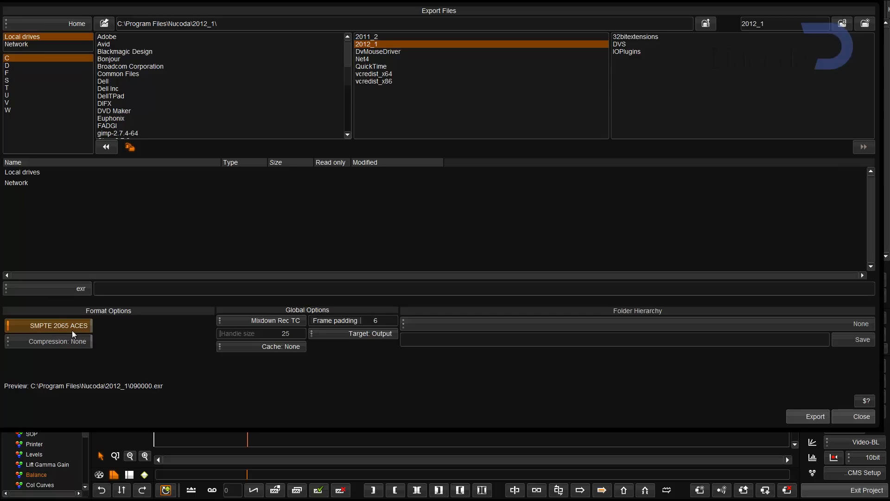
pyautogui.click(849, 421)
# Step: Set the active output format to 1080p (H) 1.778 Cen 709 CMS and hide the library to view the image
pyautogui.click(659, 334)
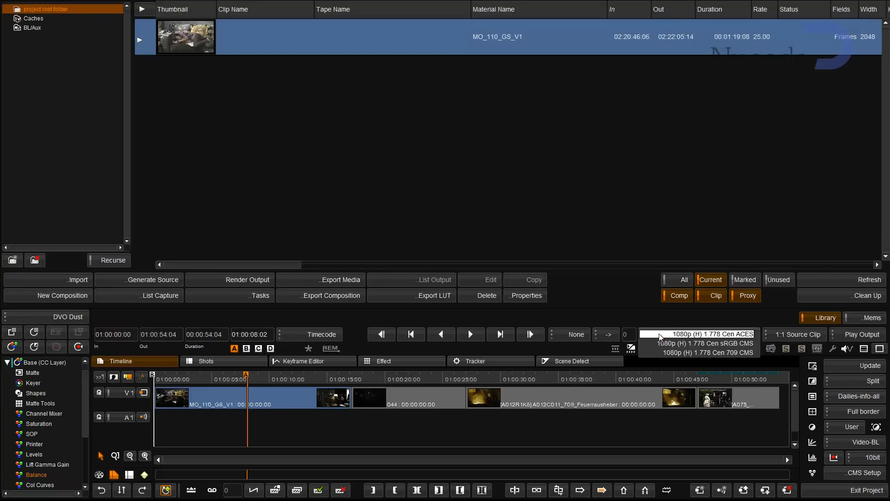
pyautogui.click(708, 352)
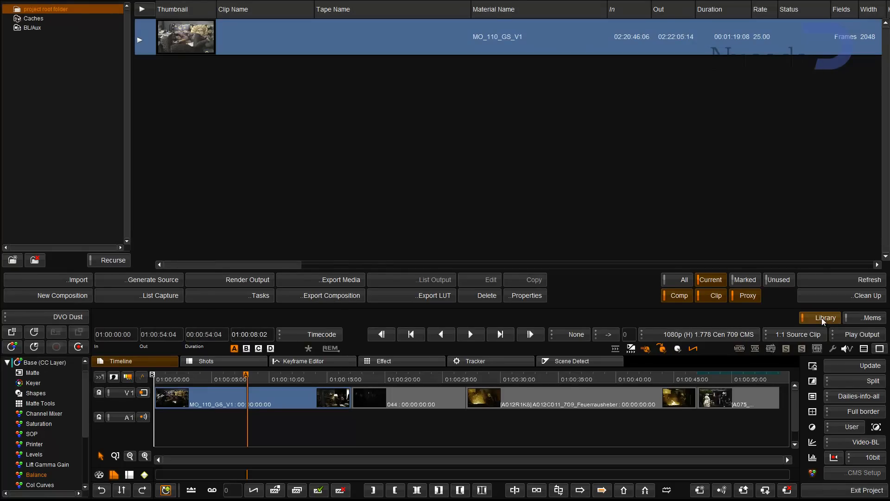
pyautogui.click(822, 318)
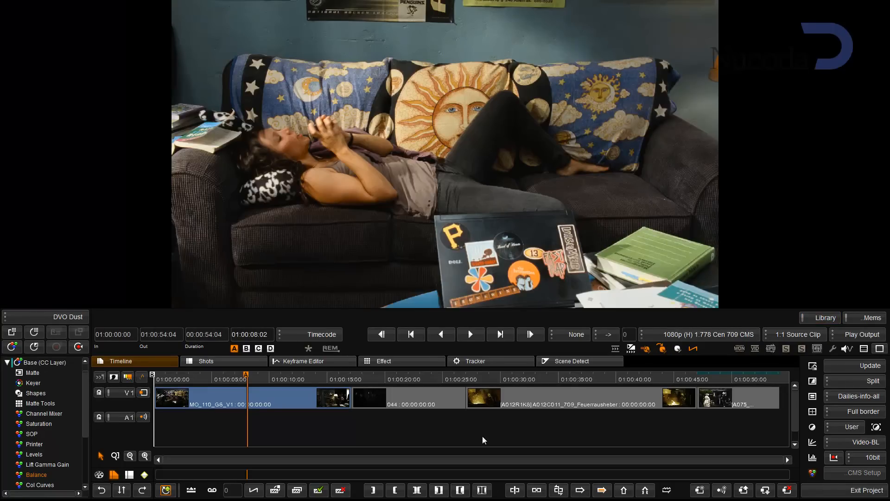